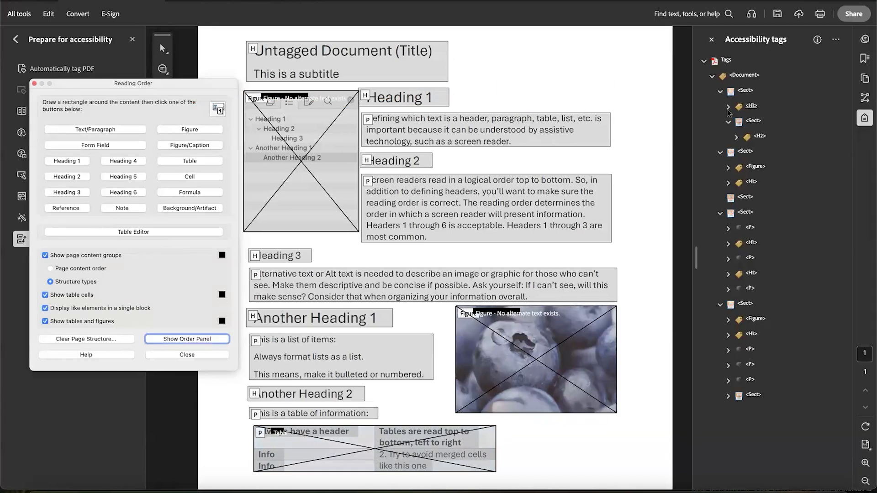
Step: Examine the first section's H1 and H2 tags, revealing the title and subtitle content they contain
left_click(728, 108)
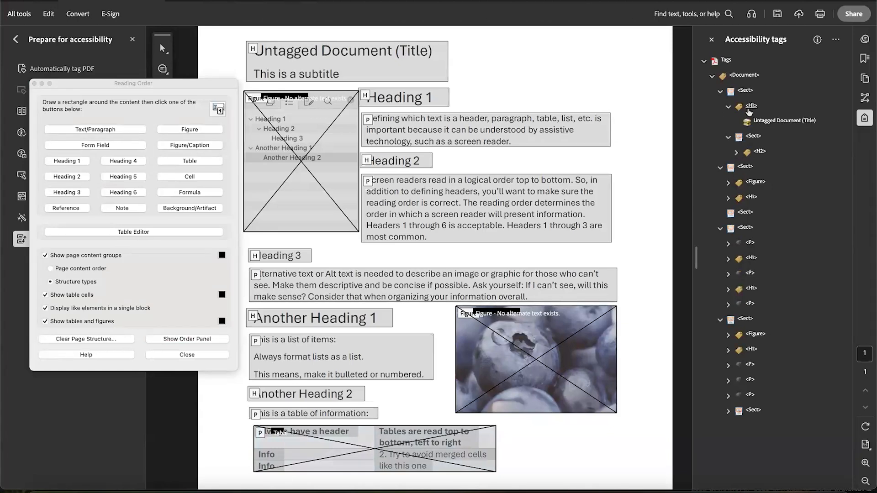
left_click(717, 95)
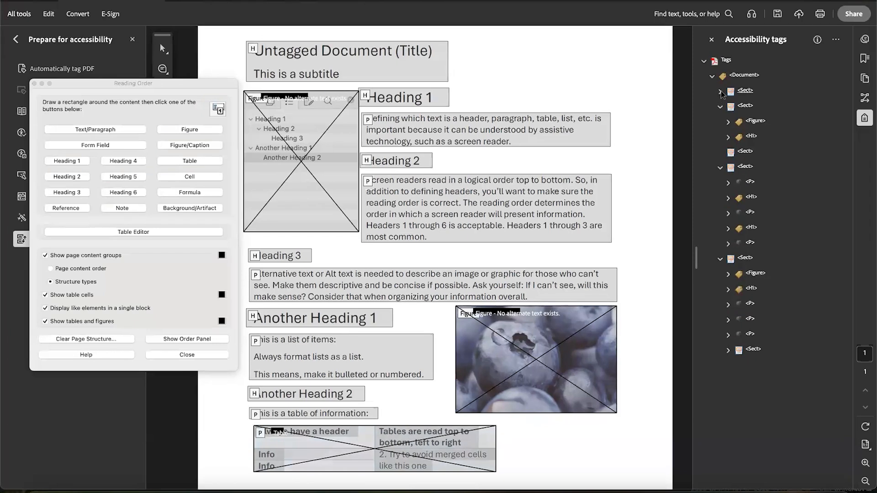
left_click(720, 92)
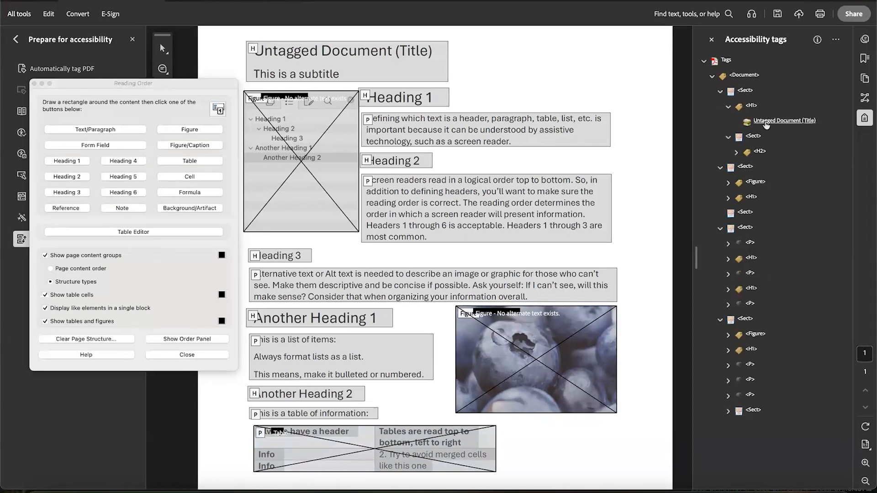
left_click(766, 122)
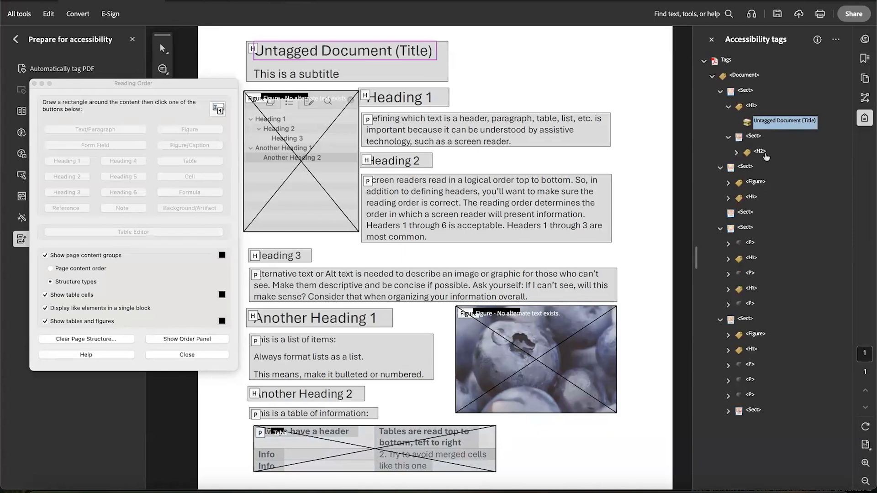
left_click(759, 152)
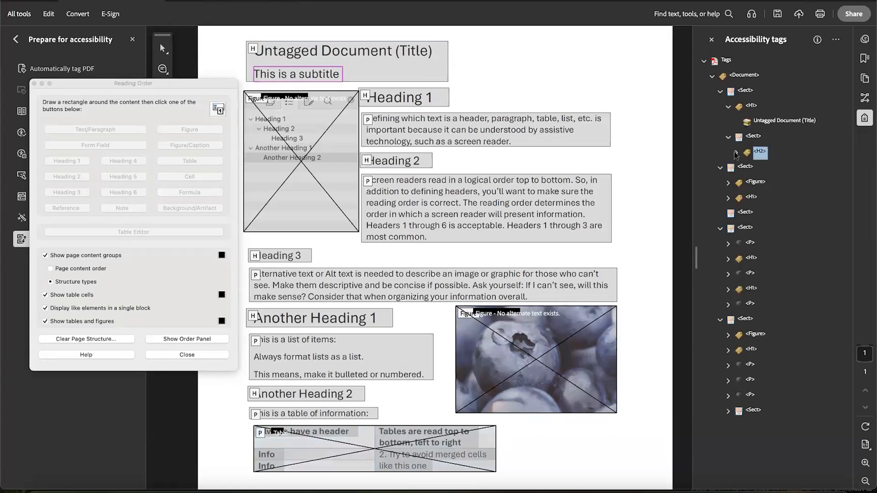
left_click(735, 153)
left_click(777, 167)
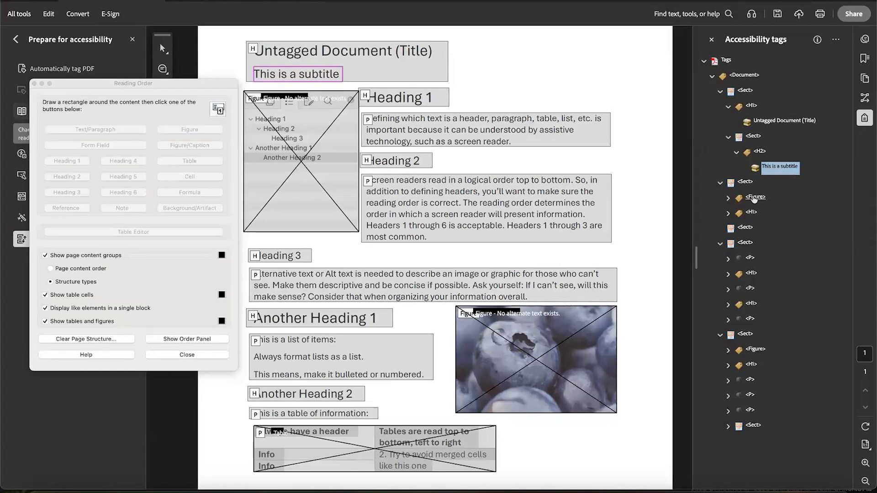
Step: Examine the second section's Figure and H1 tags and the image and heading content inside them
left_click(749, 199)
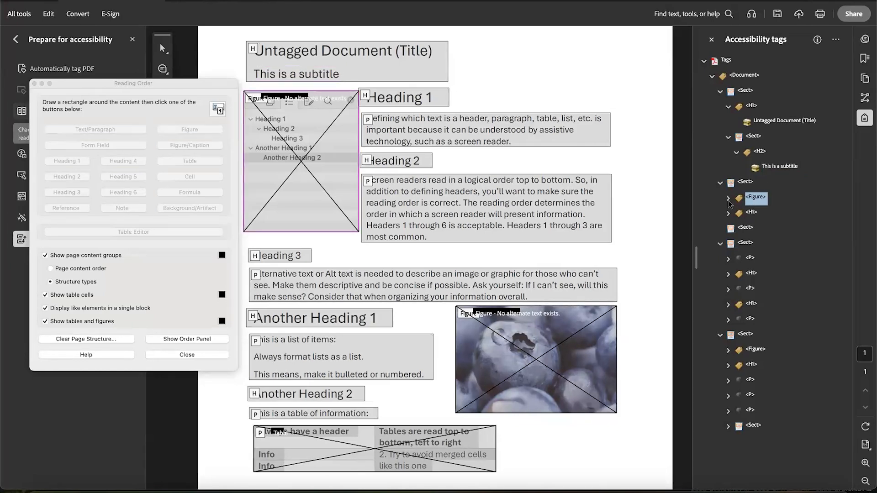
left_click(727, 199)
left_click(757, 214)
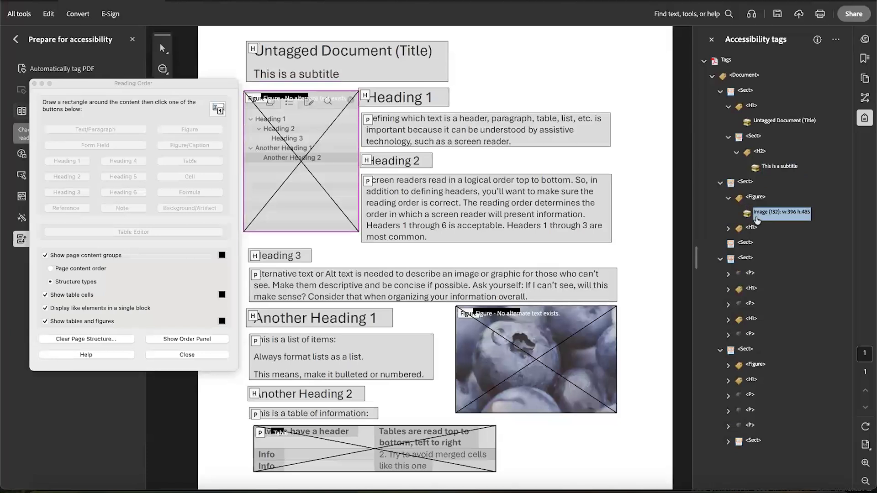
left_click(751, 227)
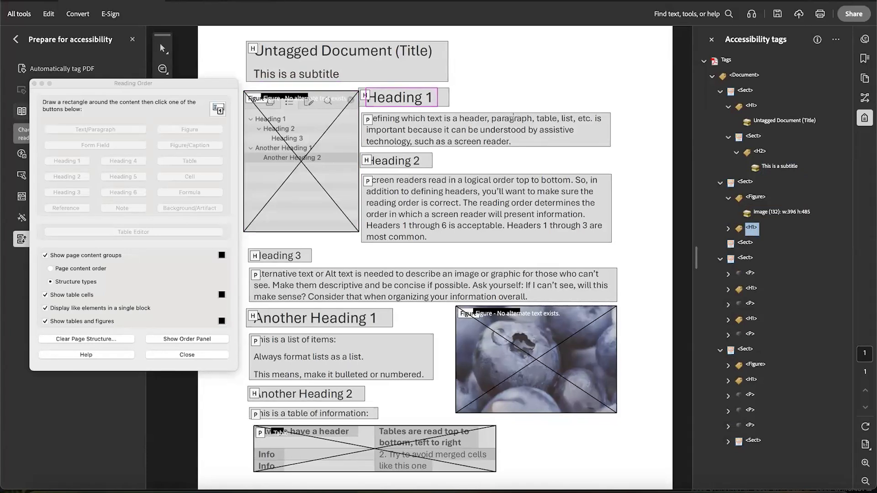
left_click(728, 228)
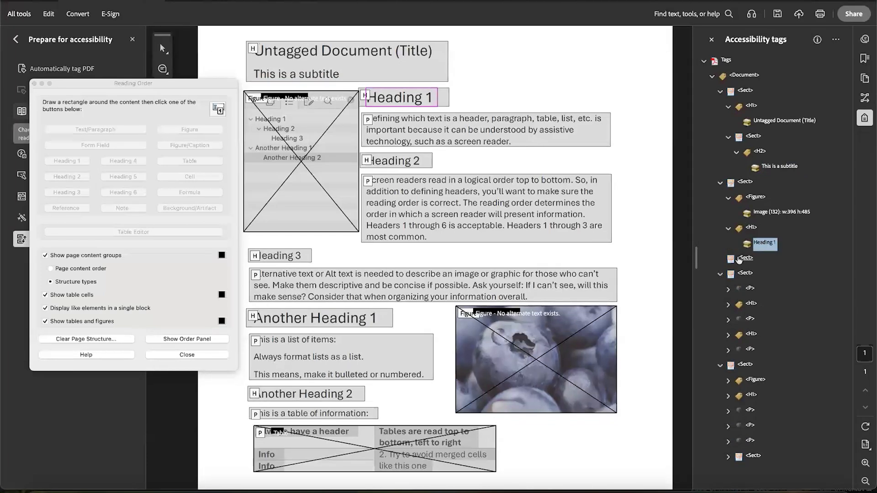
Step: Delete the empty Sect tag that follows the section containing the Heading 1 text
left_click(742, 258)
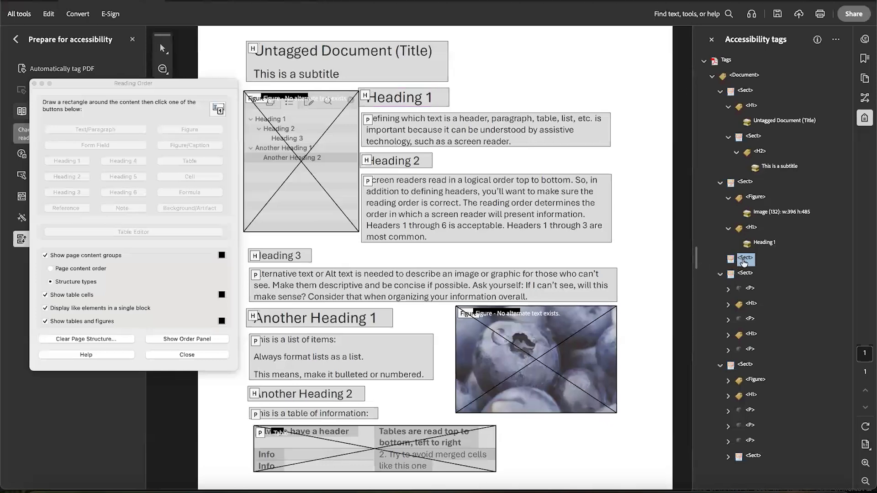
right_click(744, 261)
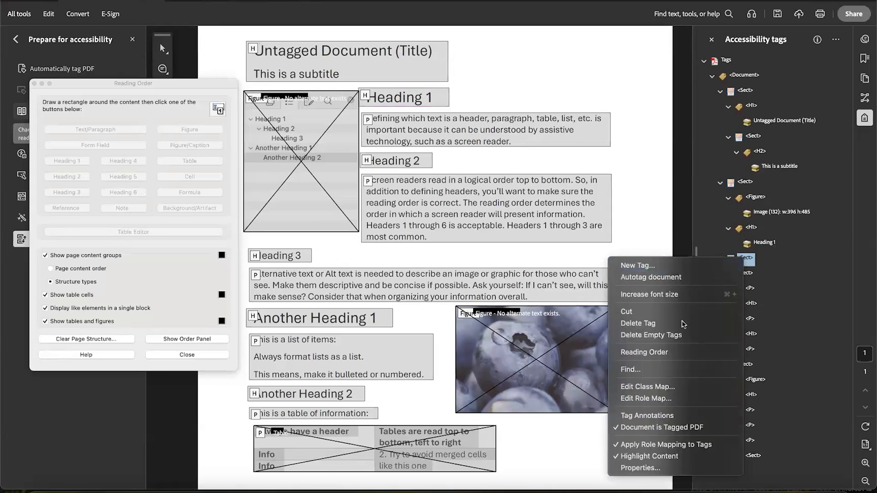
left_click(685, 323)
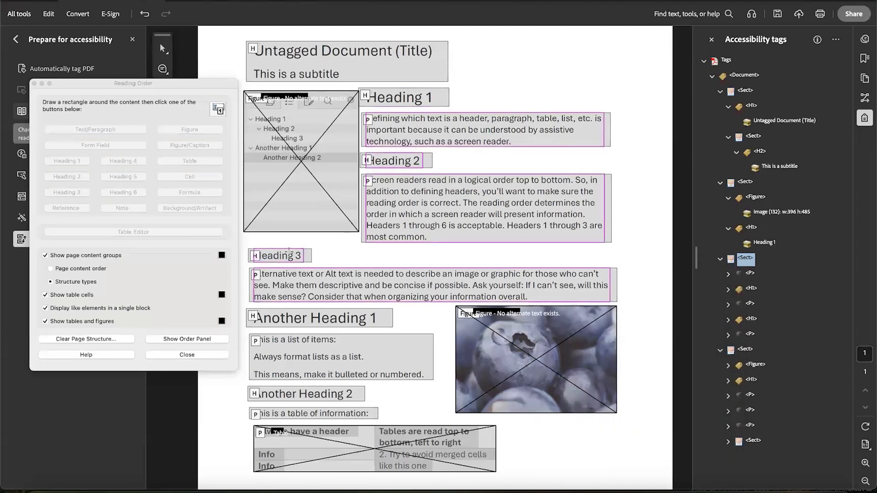
Step: Check the first tags of the body-text section and retag the "Heading 2" text from H1 to Heading 2
left_click(720, 259)
left_click(720, 259)
left_click(749, 274)
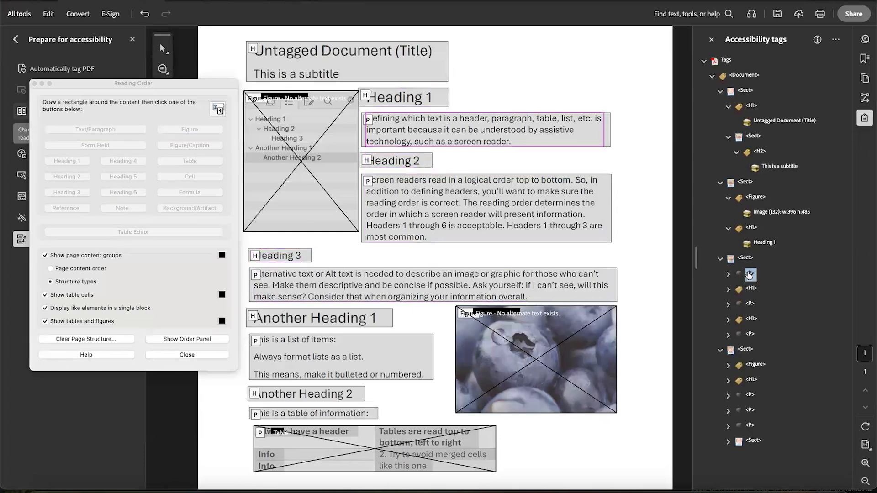
left_click(728, 275)
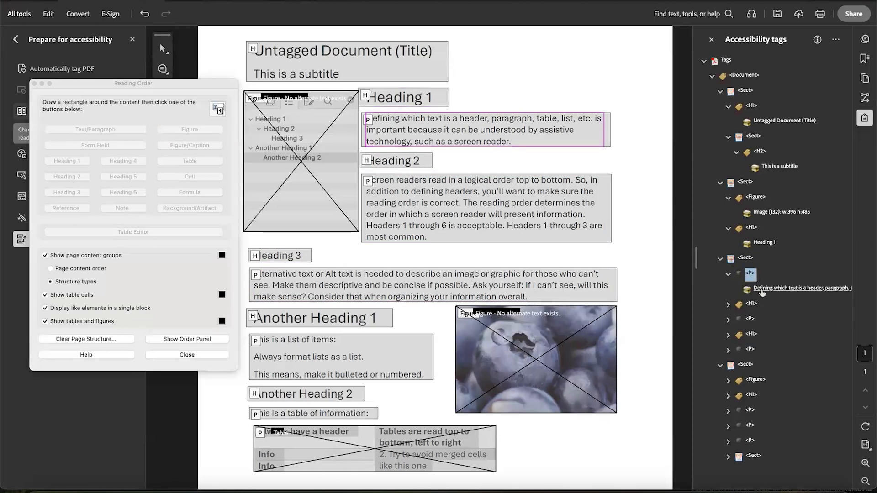
left_click(750, 303)
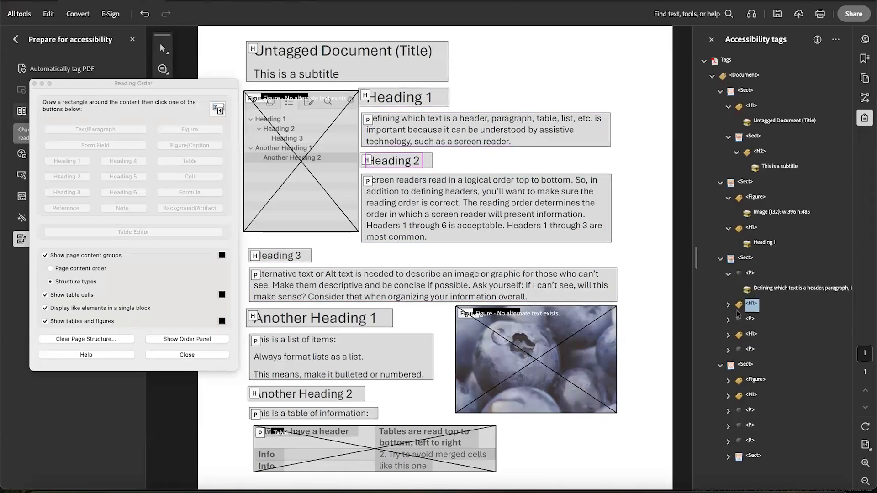
left_click(728, 306)
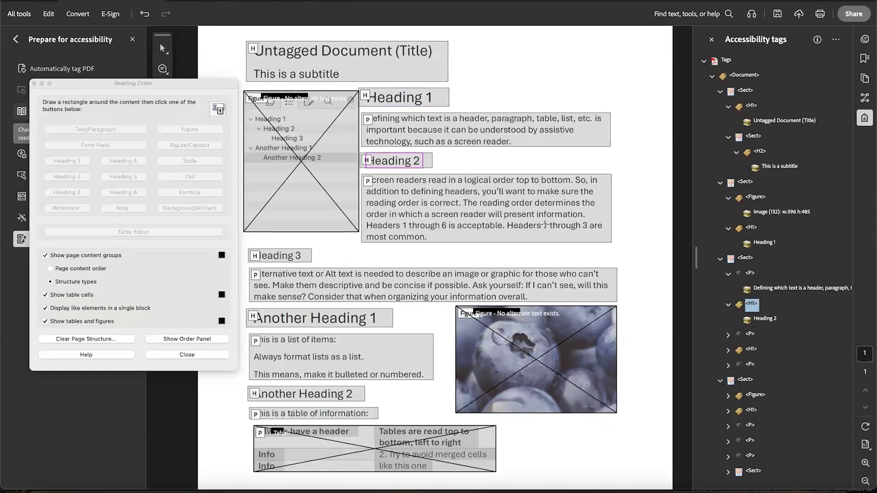
left_click(363, 161)
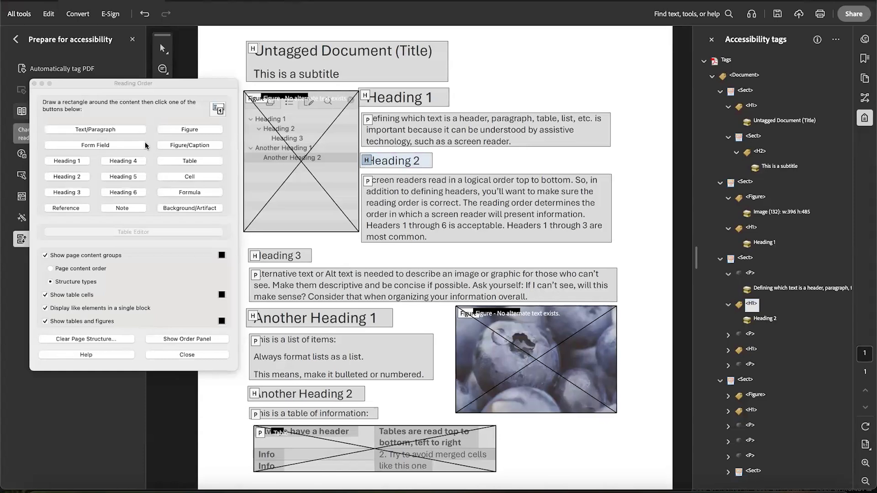
left_click(140, 84)
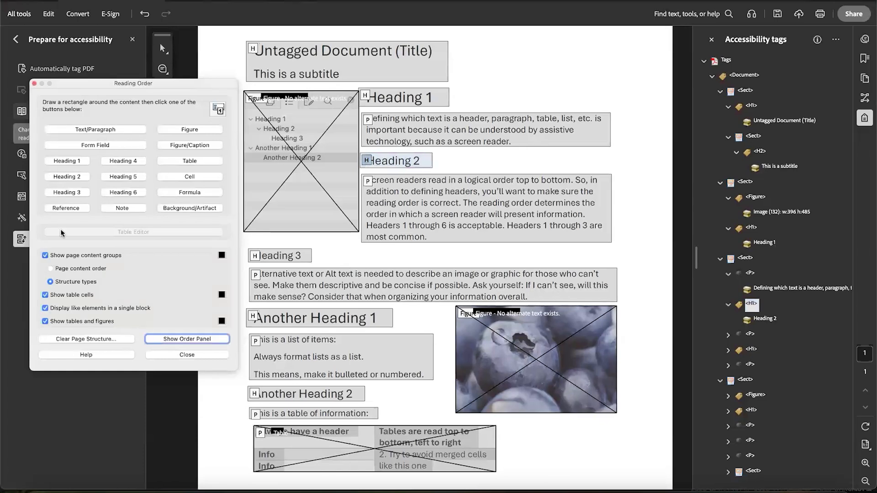
left_click(75, 177)
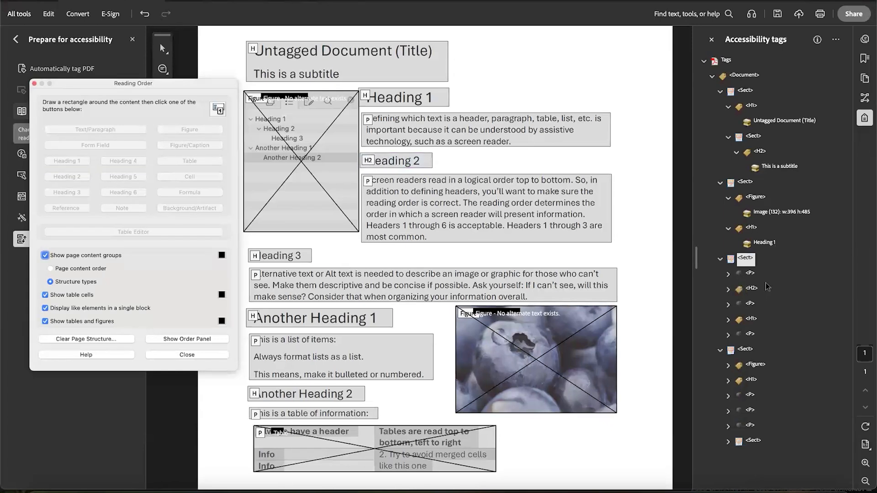
Step: Check the remaining tags in the body-text section and retag the "Heading 3" text as Heading 3
left_click(728, 290)
left_click(728, 319)
left_click(751, 350)
left_click(728, 351)
left_click(762, 366)
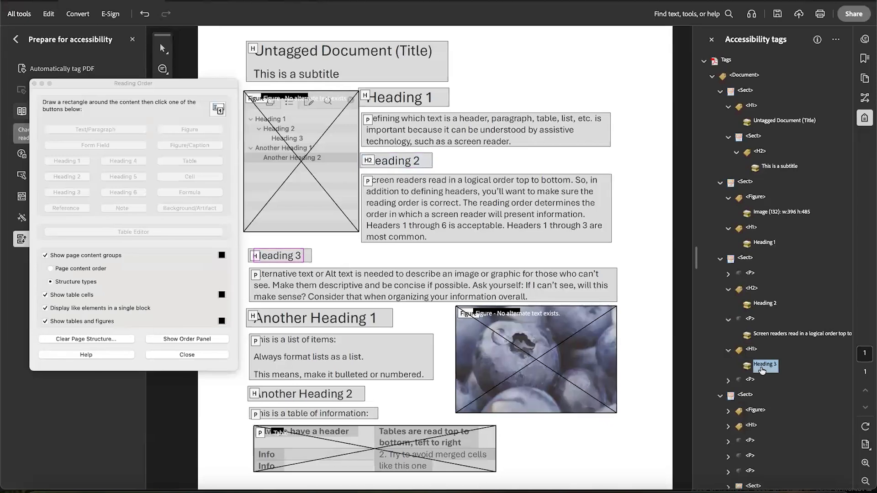
left_click(255, 256)
left_click(67, 192)
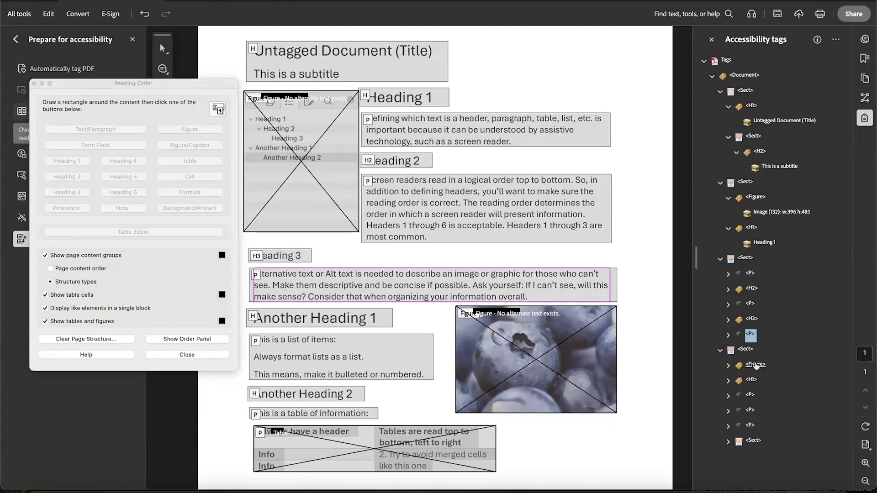
Step: Examine the last main section's Figure, H1 and three P tags, expanding the heading and list paragraphs to view their content
left_click(745, 350)
left_click(753, 366)
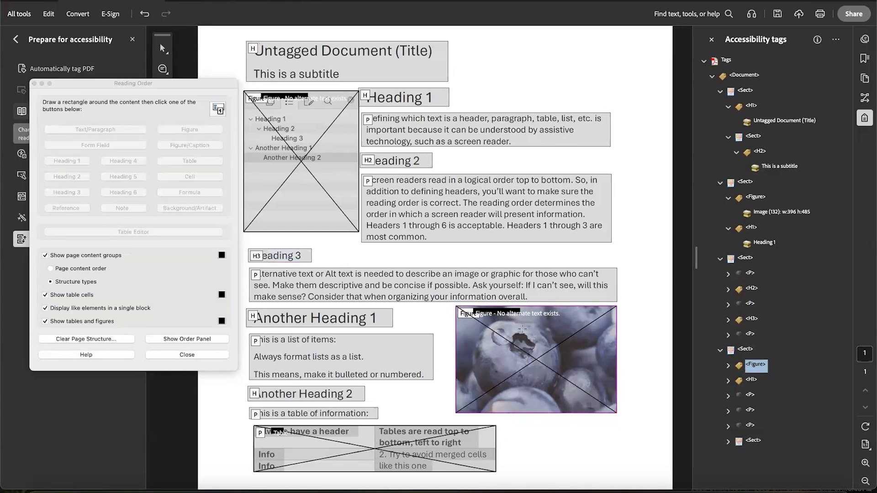
left_click(743, 383)
left_click(728, 383)
left_click(750, 411)
key("Right")
key("Down")
key("Down")
key("Right")
key("Down")
key("Down")
key("Right")
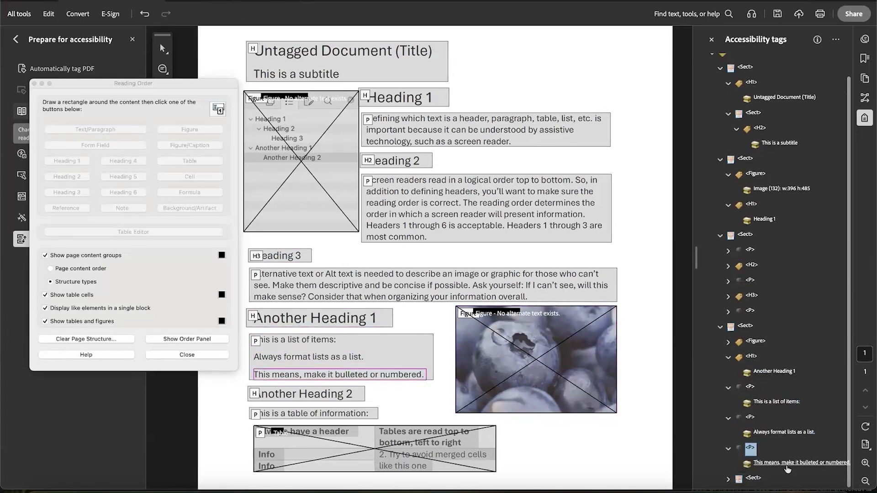
left_click(787, 465)
Step: Examine the tags nested in the final subsection, down to the table content at the page's end
left_click(753, 479)
left_click(728, 479)
left_click(760, 449)
left_click(757, 464)
left_click(761, 478)
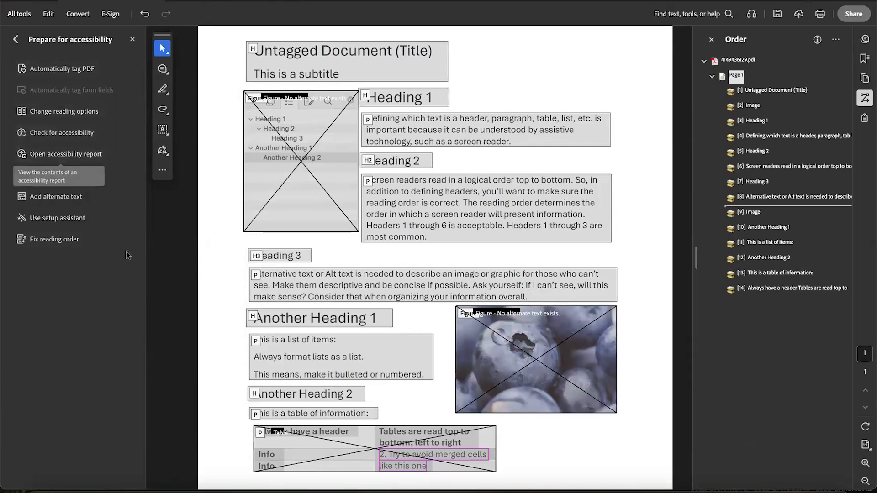
Step: Set alternate text for both figures, describing the outline view's heading hierarchy and entering "Extreme close-up of a blueberries" for the photo
left_click(53, 199)
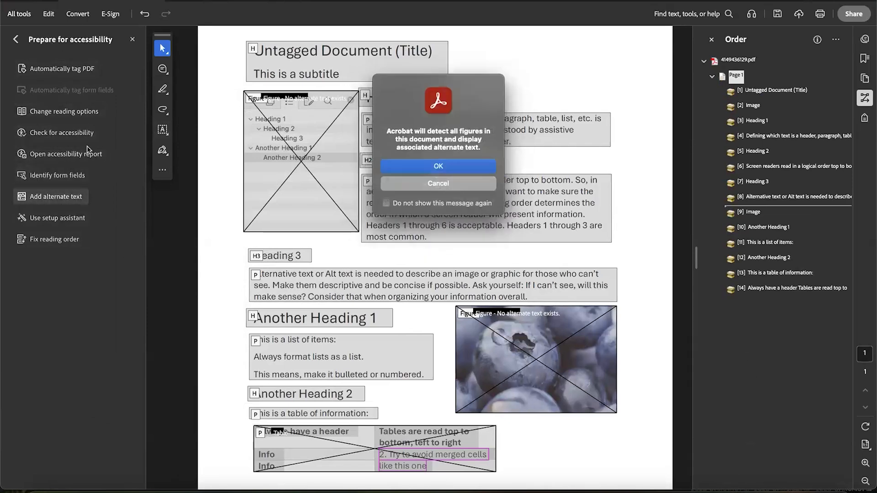
left_click(475, 197)
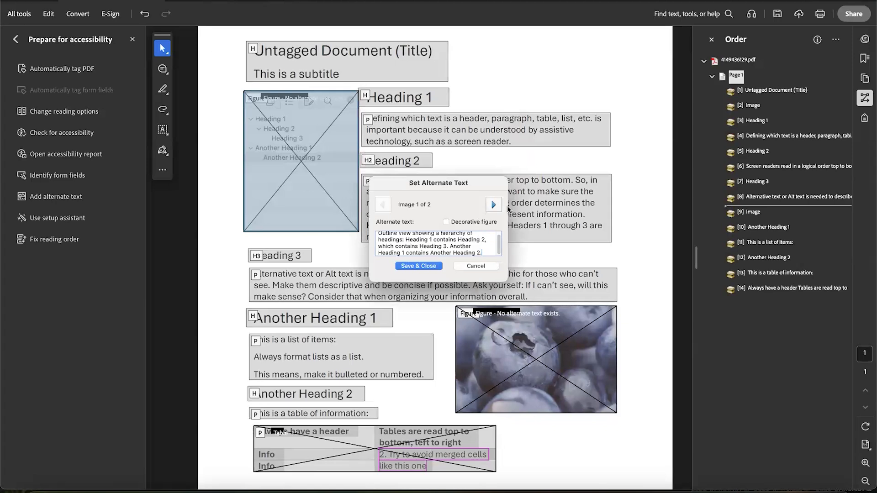
left_click(494, 205)
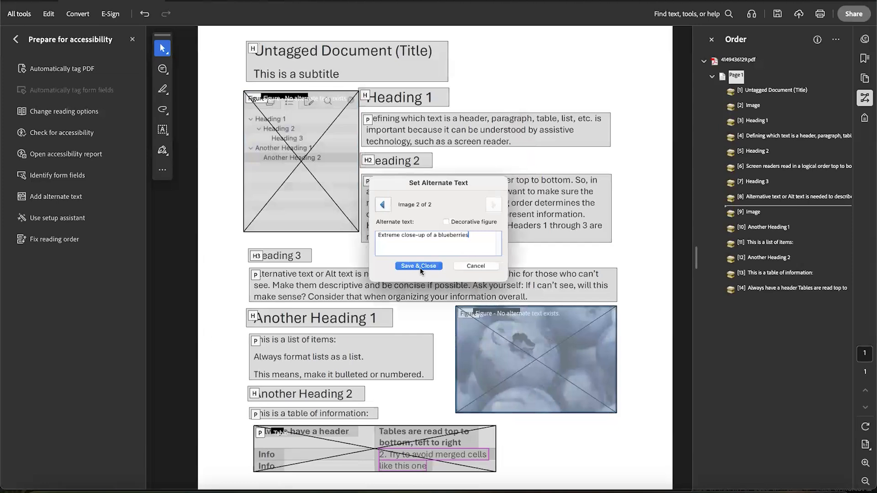
left_click(417, 266)
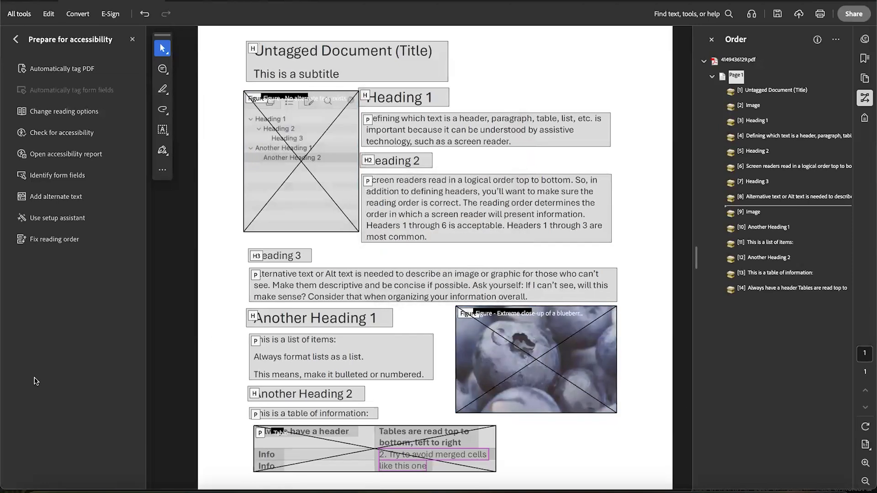
Step: Run the accessibility check on all pages with a report created, and expand the Document category's results
left_click(73, 136)
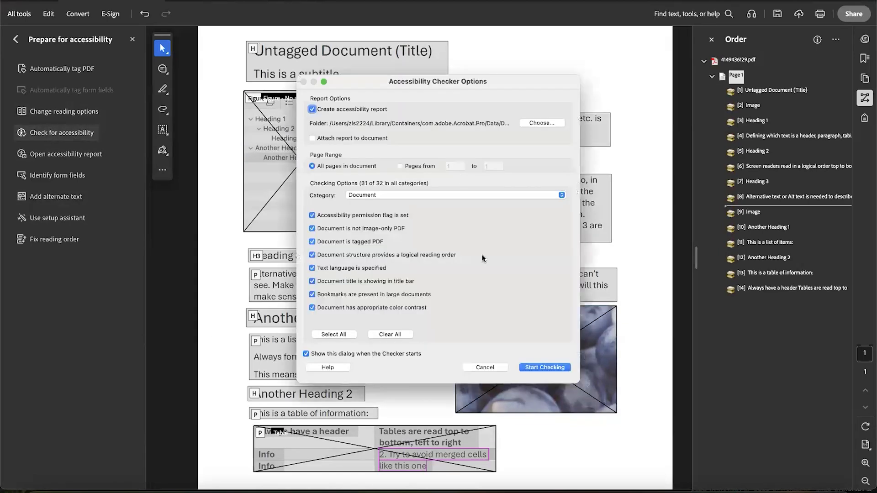
left_click(543, 367)
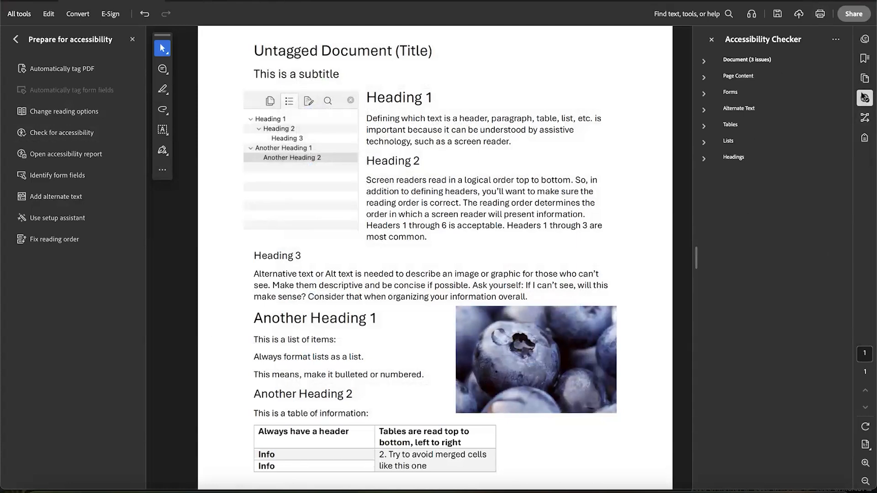
left_click(742, 60)
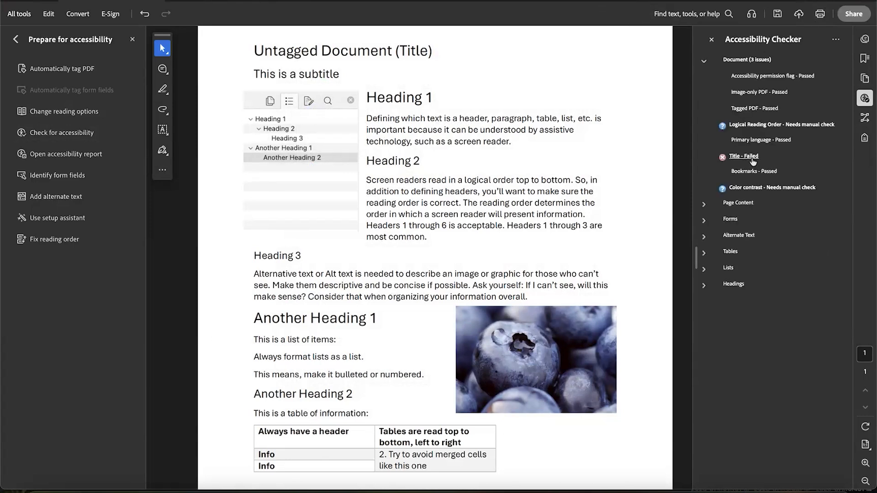
Step: Enter "Untagged Document" as the title in the PDF's document properties to address the failed Title check
right_click(754, 159)
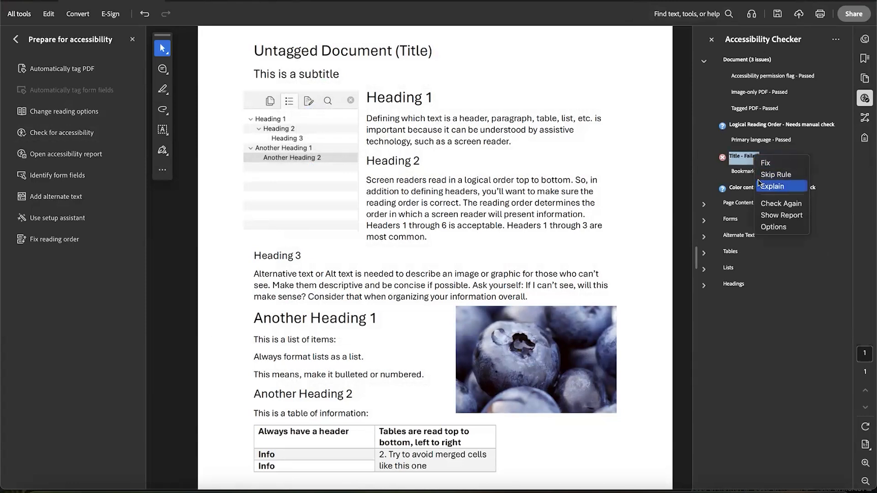
left_click(739, 159)
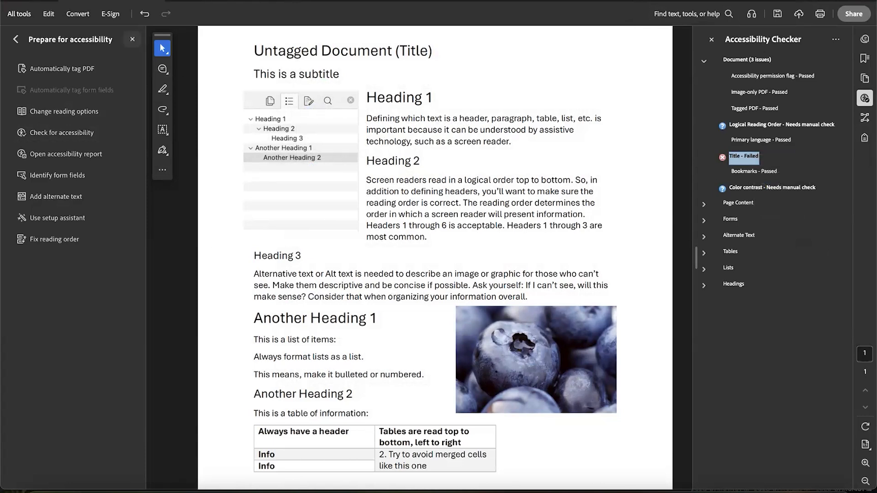
left_click(69, 0)
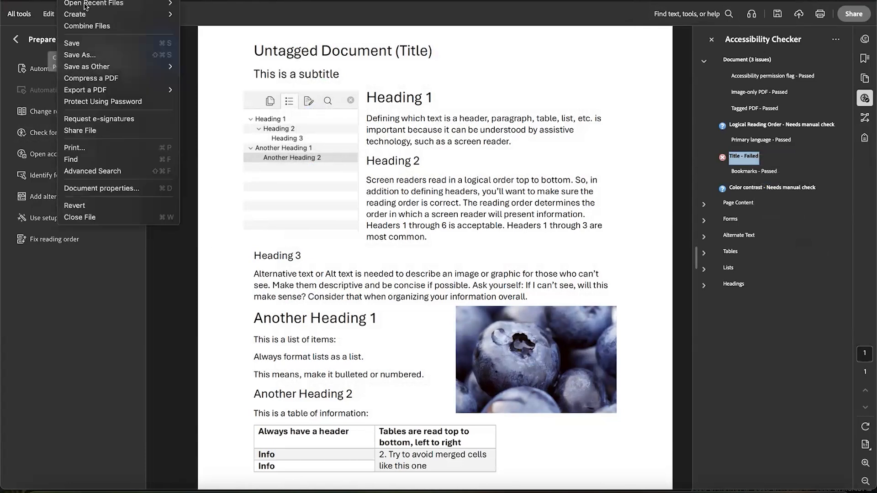
left_click(118, 191)
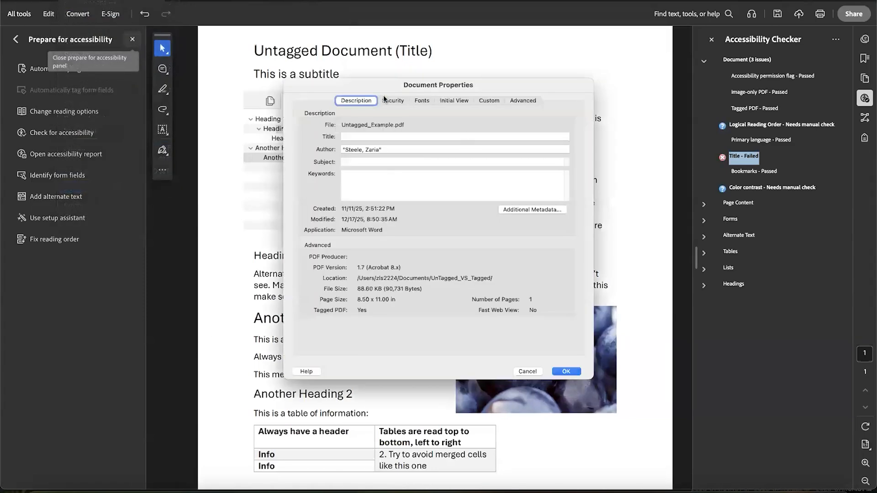
left_click(356, 137)
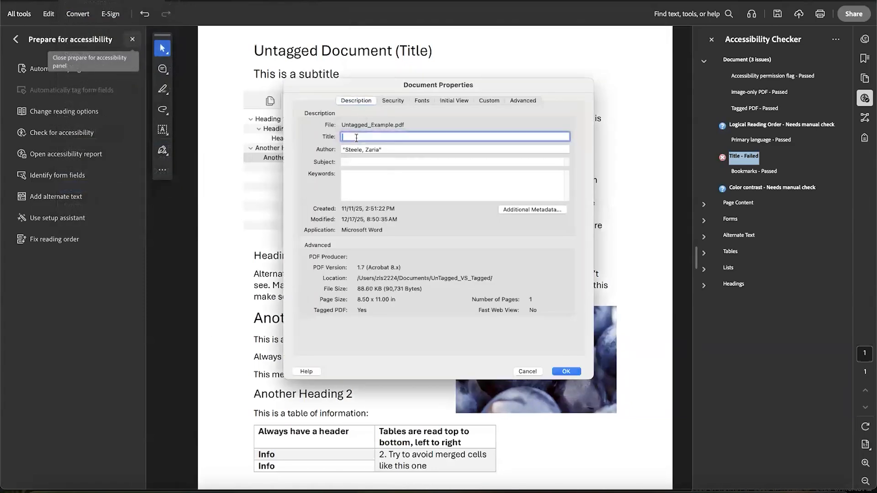
type("Untagged Documen")
left_click(566, 371)
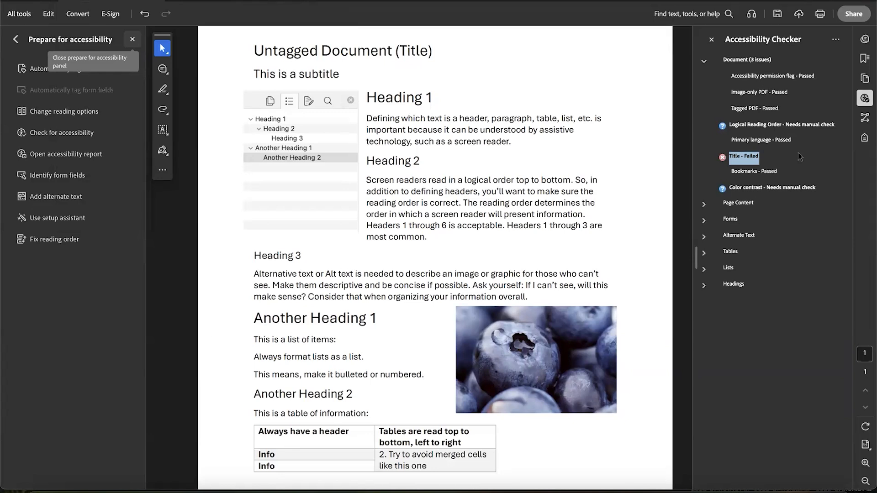
Step: Run the accessibility check again and review the Document category's results, including the Title rule
left_click(703, 61)
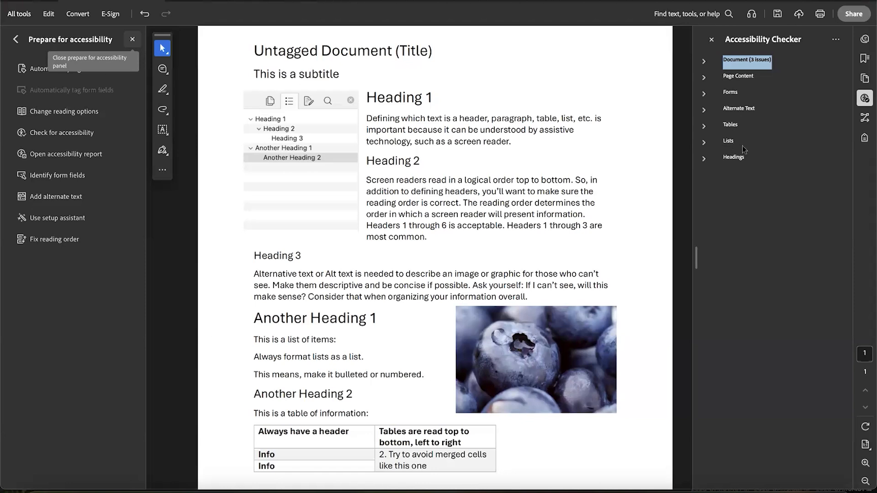
left_click(67, 135)
left_click(543, 367)
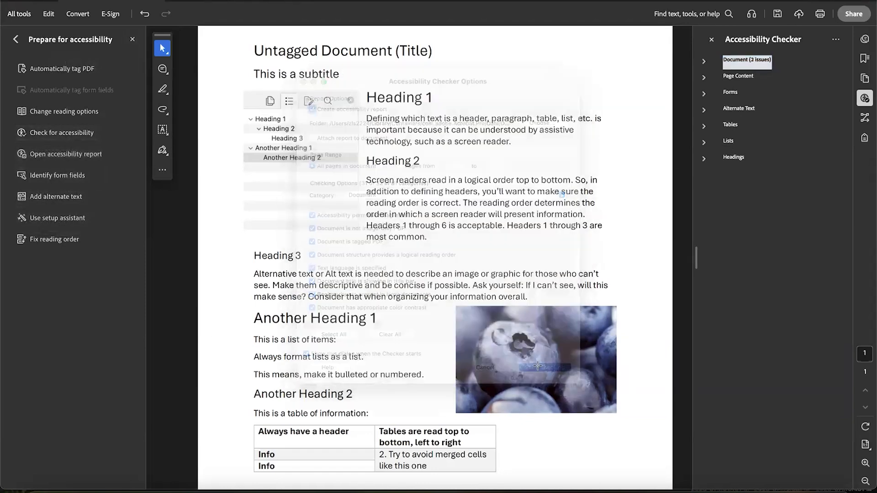
left_click(704, 62)
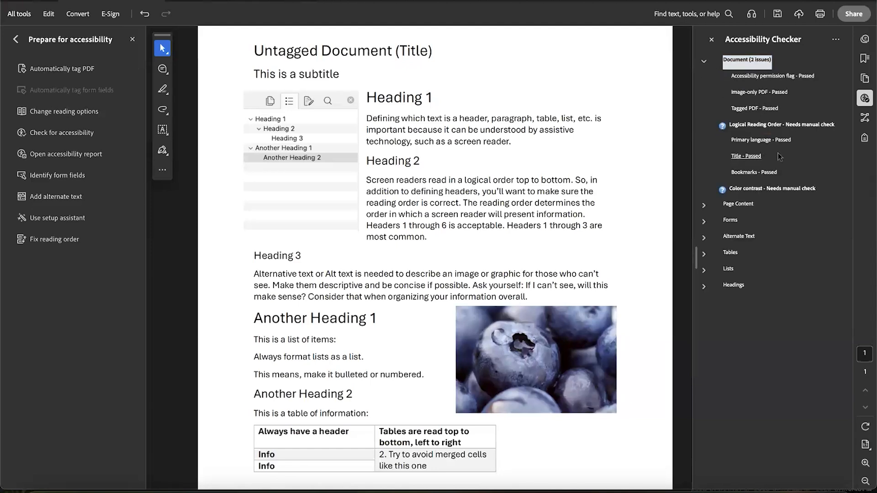
left_click(703, 62)
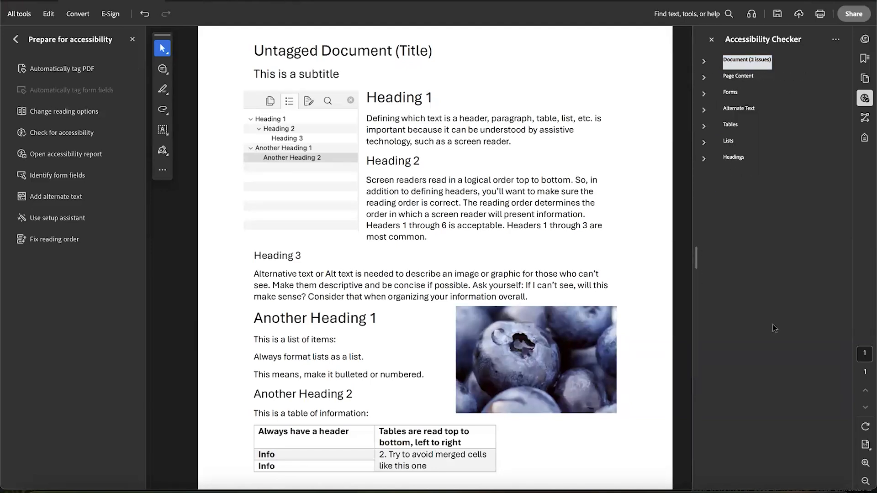
Step: Review the accessibility report from its summary through the Headings rules, and display the page's reading order
left_click(80, 153)
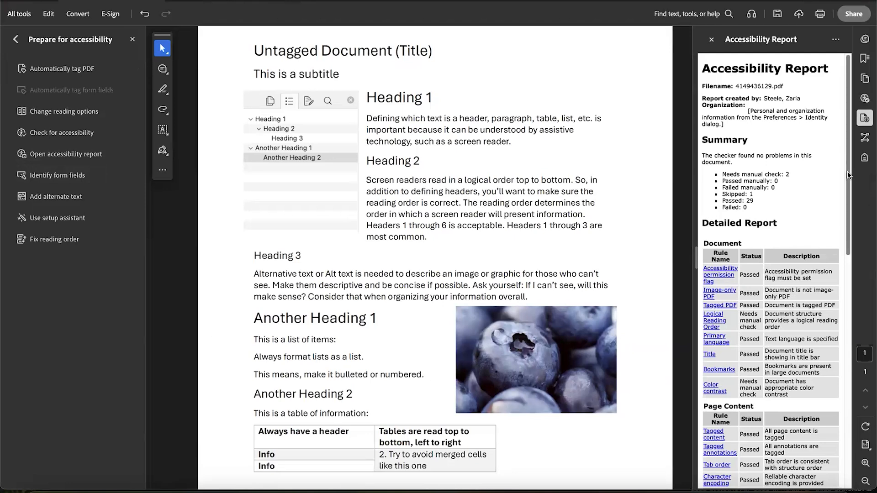
scroll(749, 201, "down", 3)
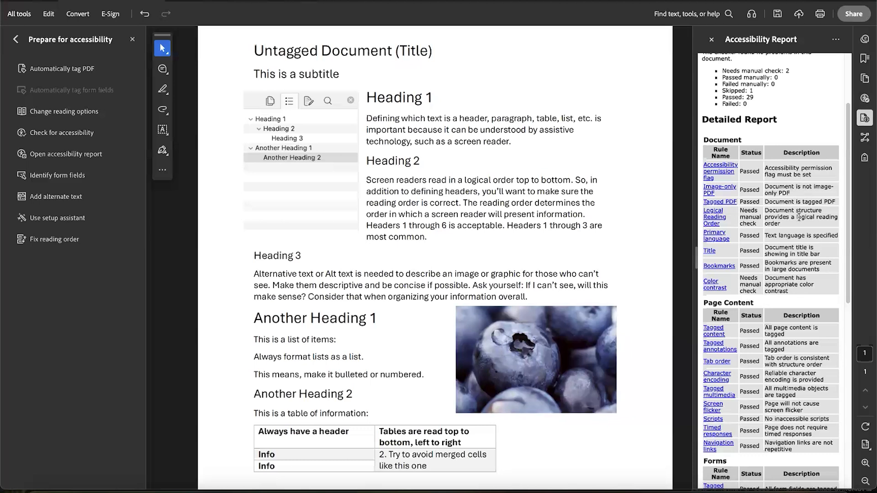
left_click_drag(848, 220, 864, 413)
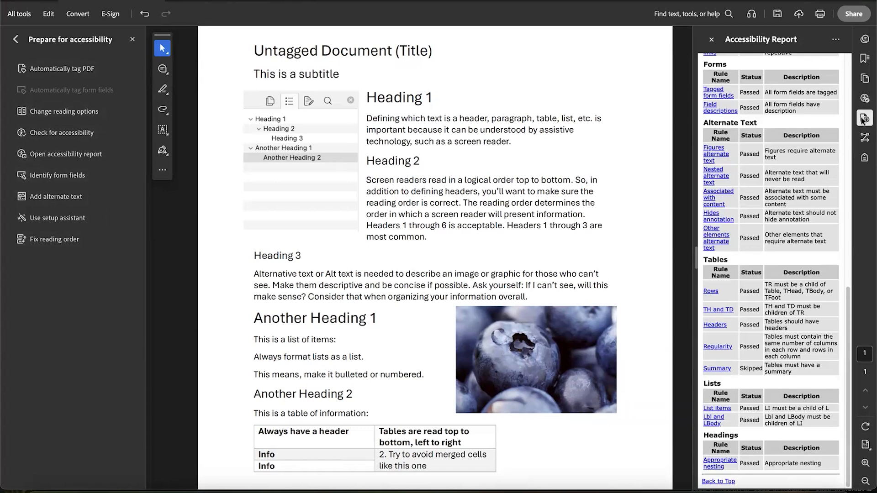
left_click(865, 137)
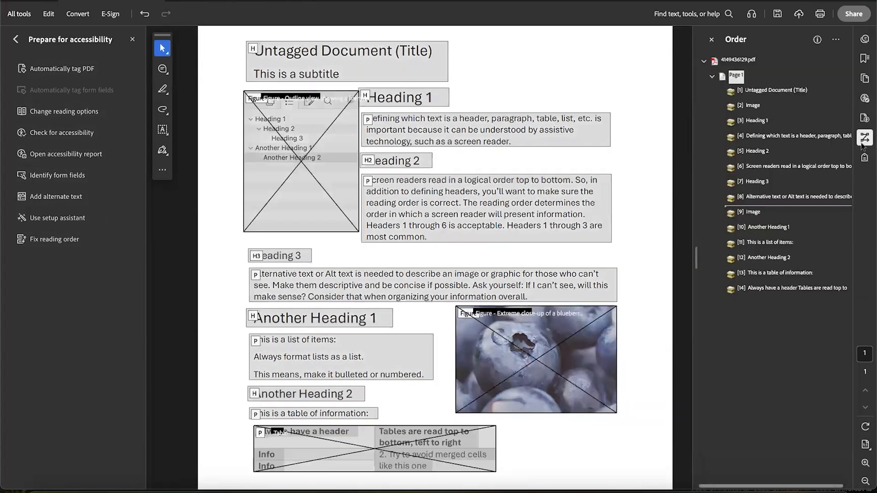